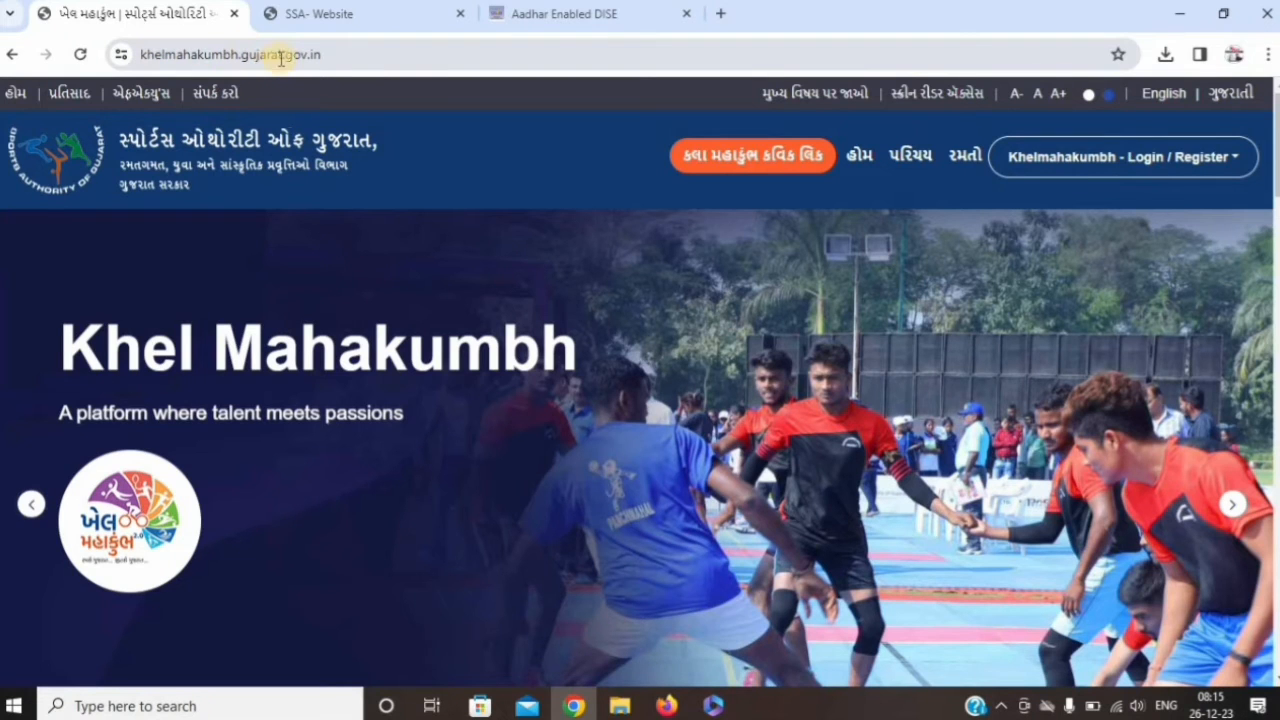
Step: Open the school/college login from the Kala Mahakumbh quick links and sign in with user type શાળા/કોલેજ
click(733, 166)
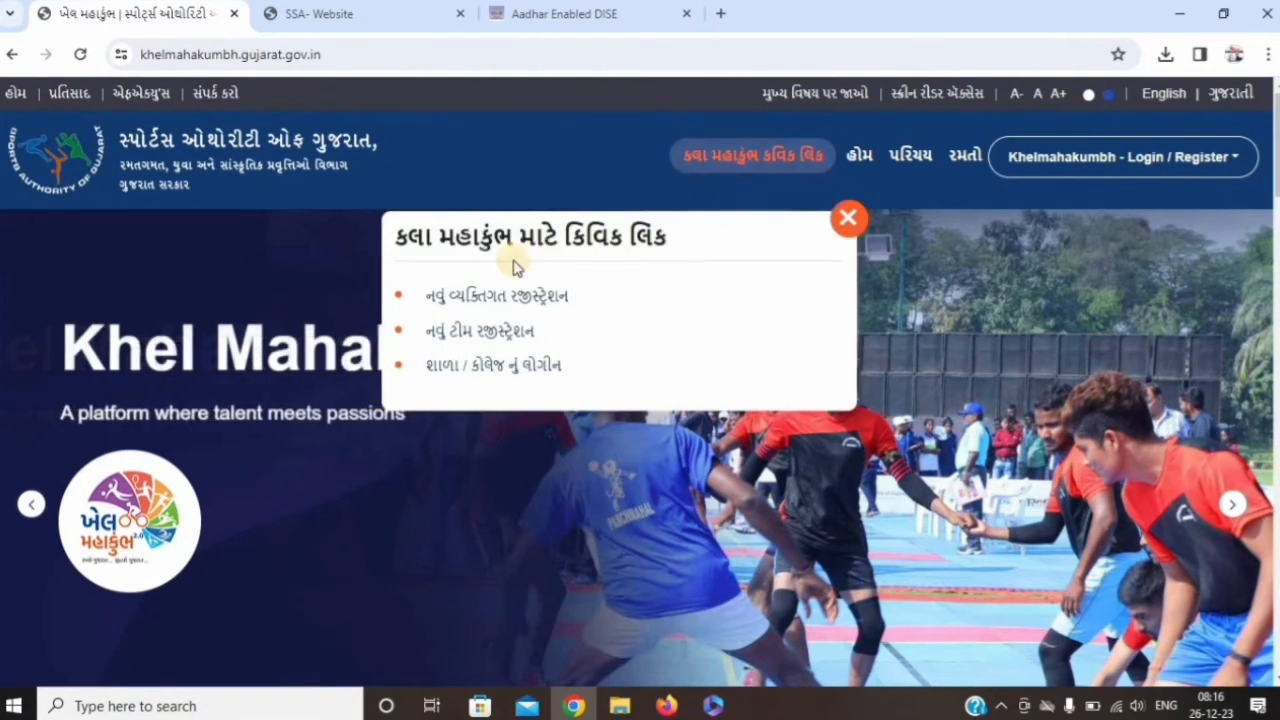
click(458, 374)
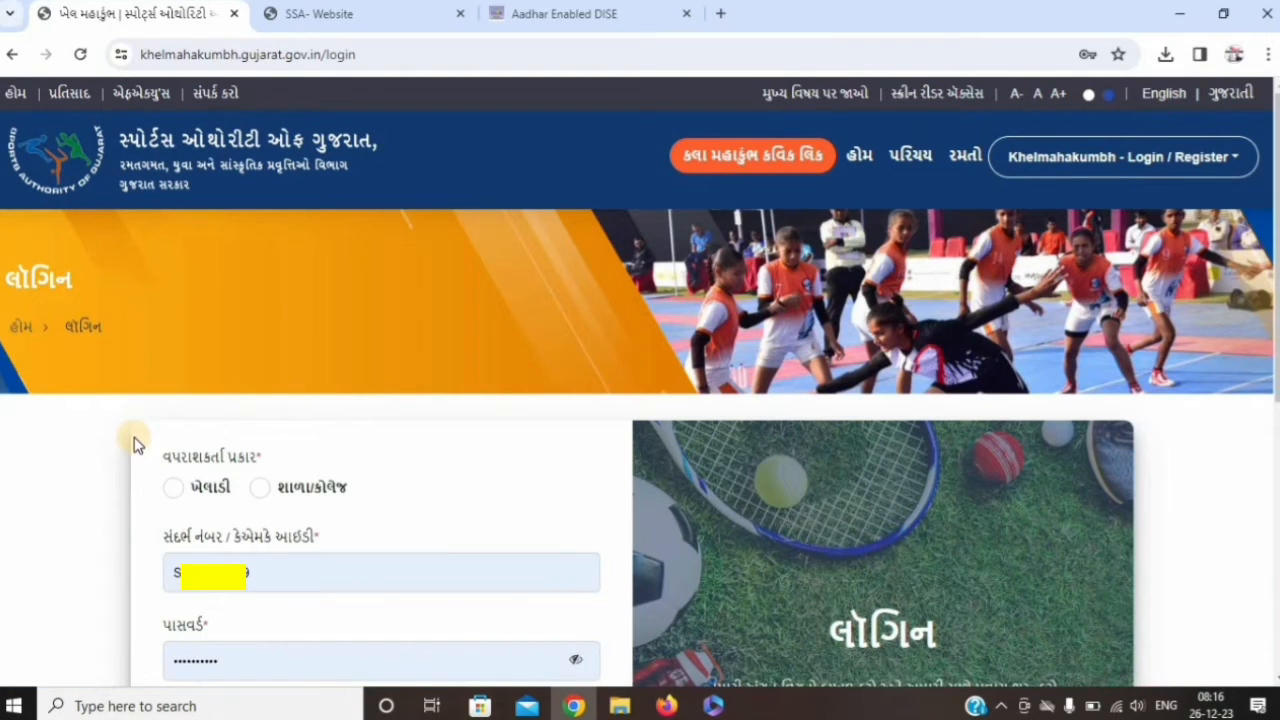
scroll(137, 444, down, 3)
click(260, 185)
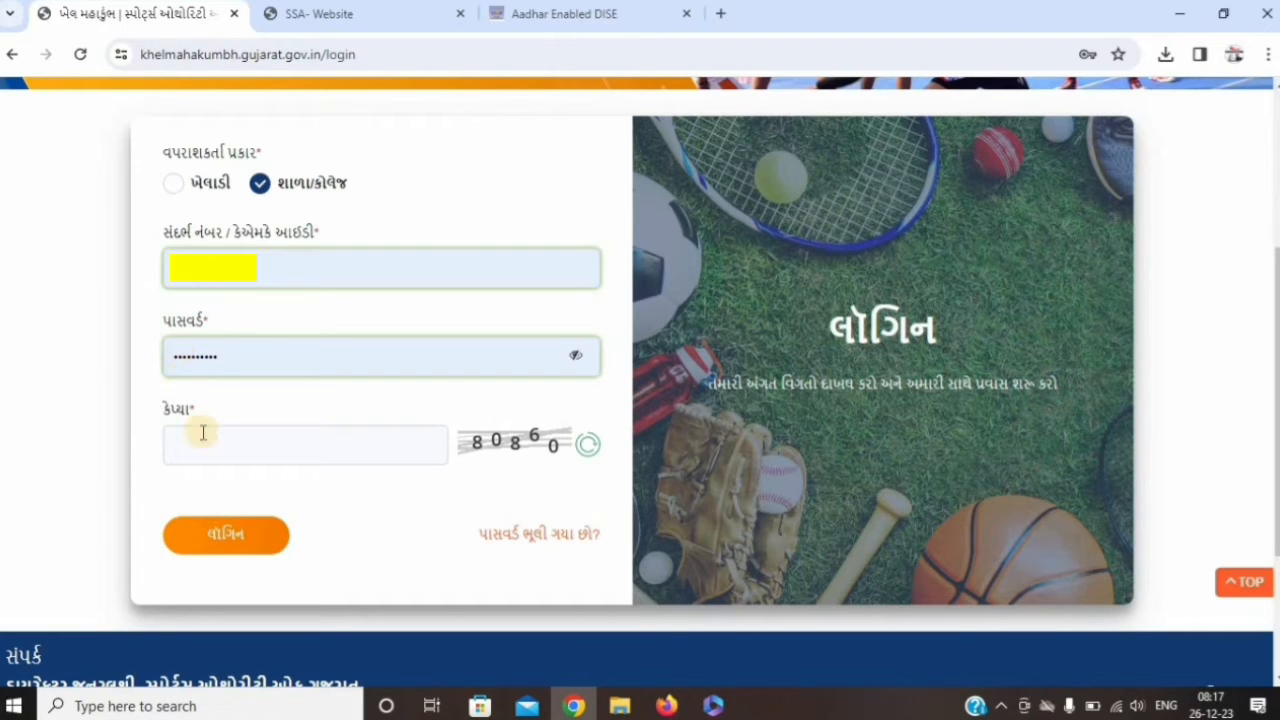
click(214, 538)
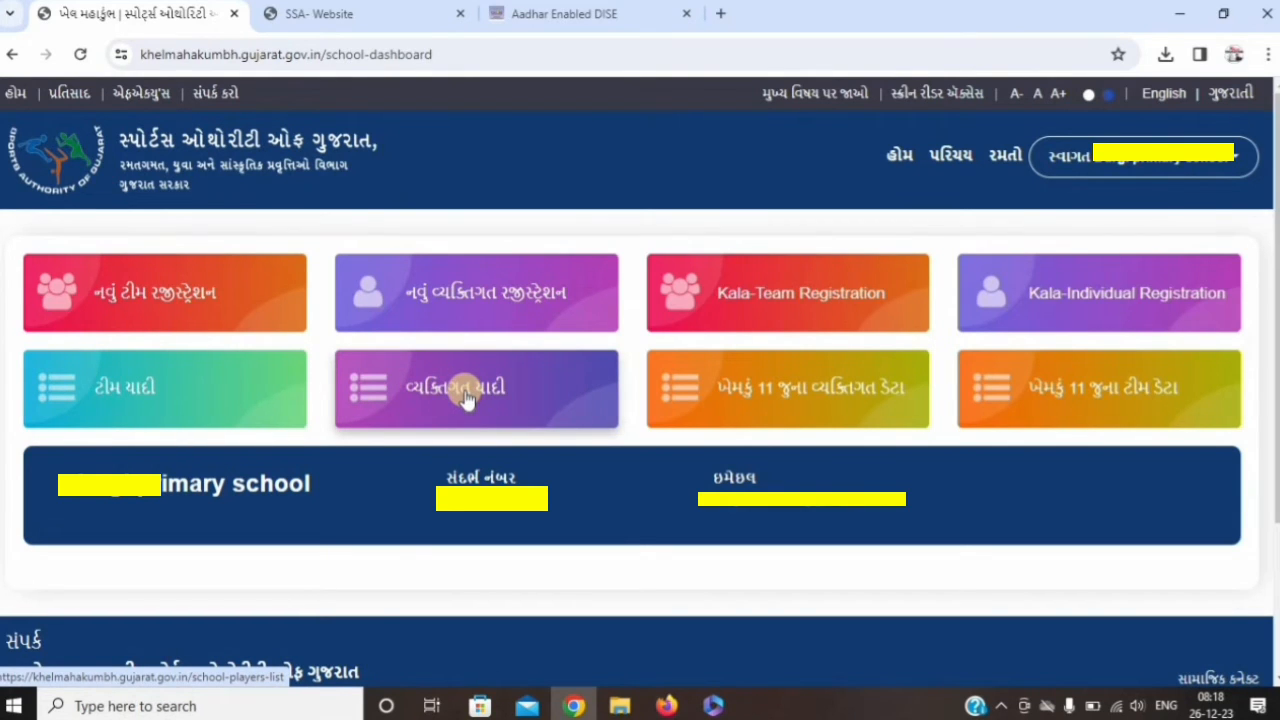
Step: Open the Kala individual registration form and choose દેશભક્તિ ગીતો as the competition name
click(1089, 303)
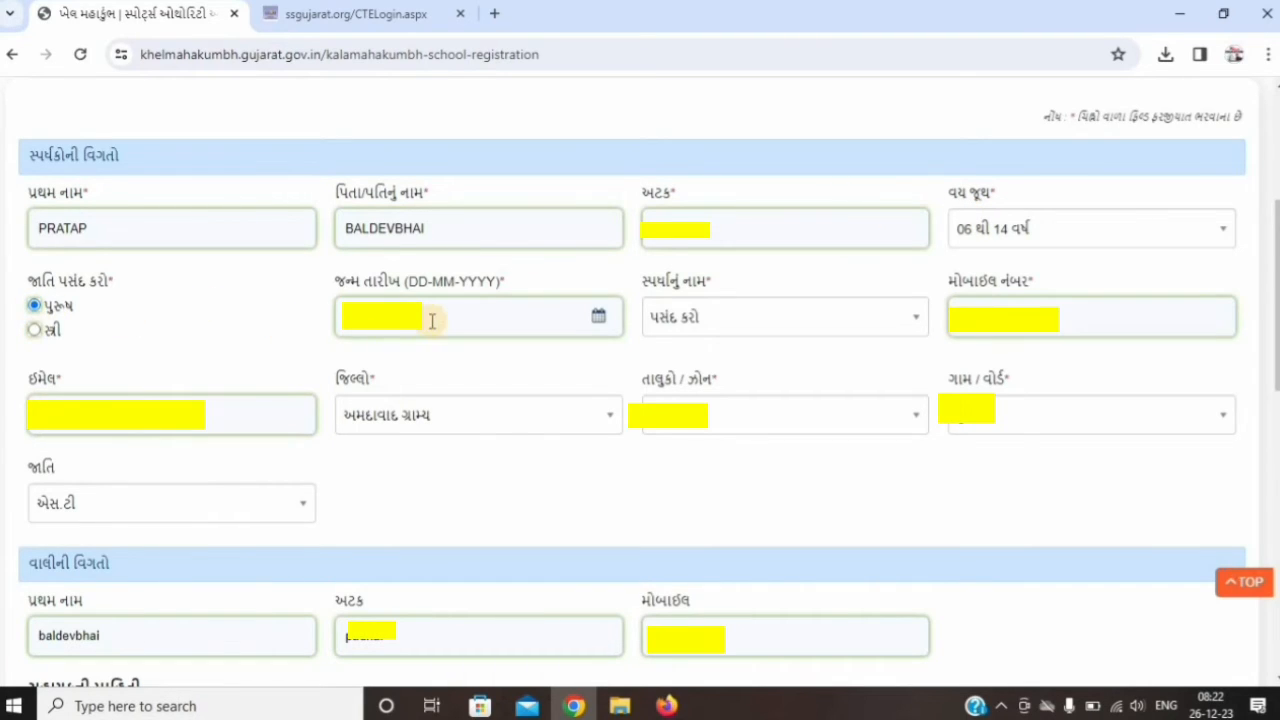
click(732, 318)
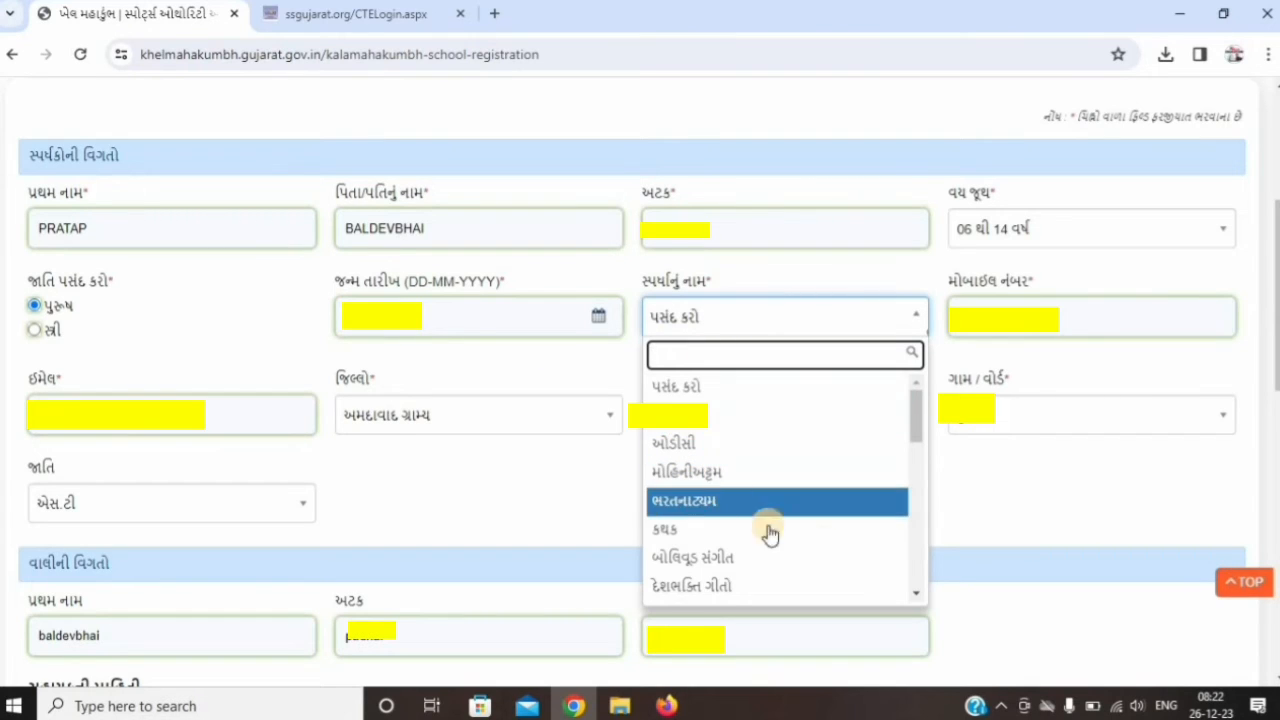
click(919, 592)
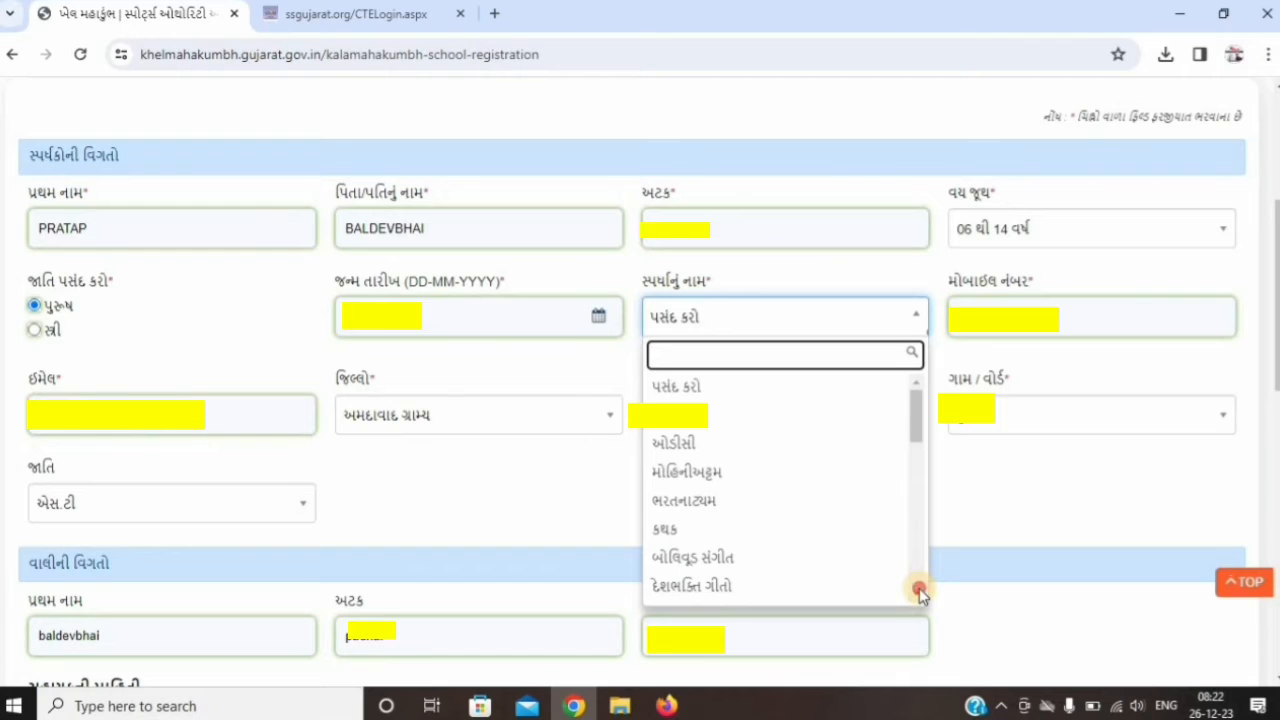
click(919, 592)
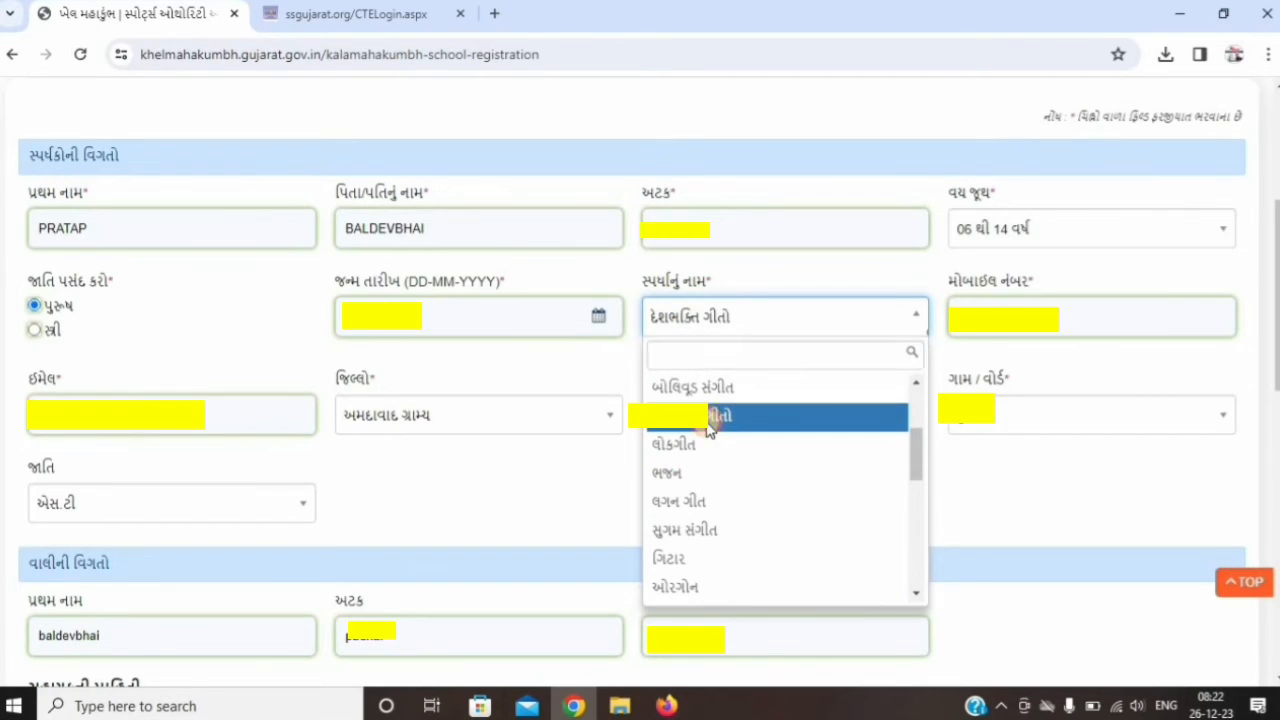
click(708, 428)
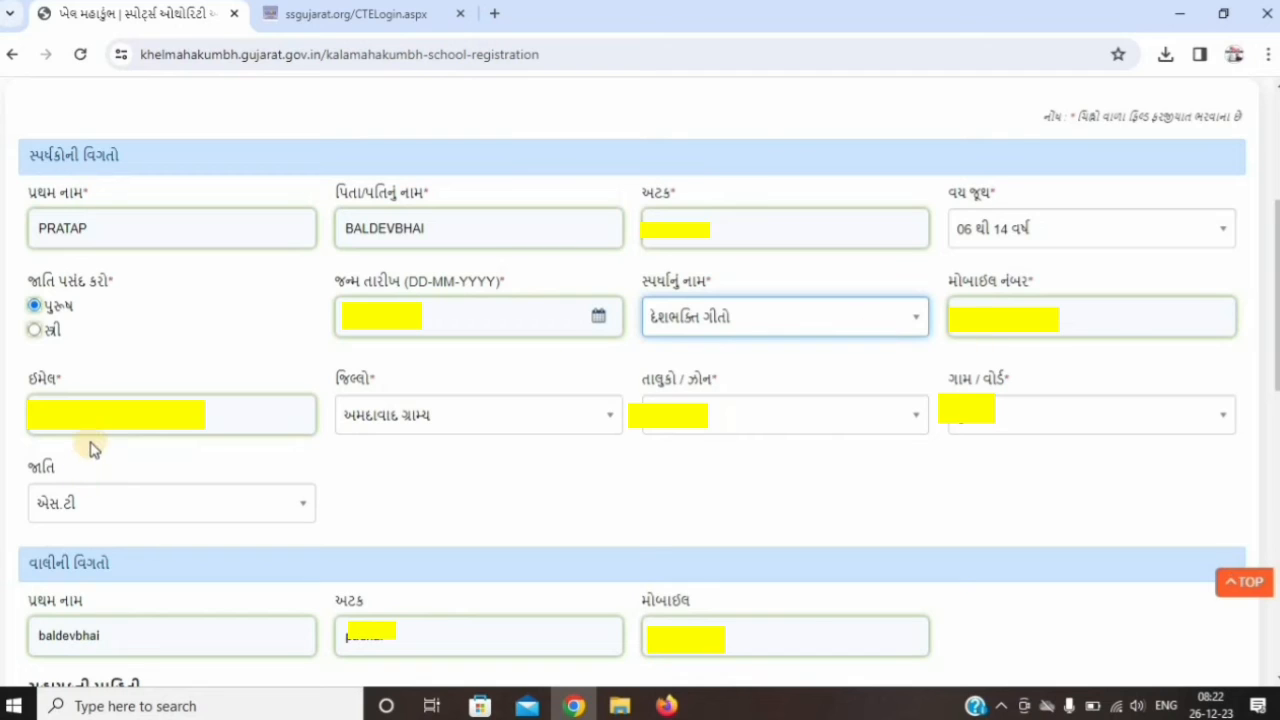
Step: Keep અમદાવાદ ગ્રામ્ય as the district and submit the completed individual registration
click(387, 419)
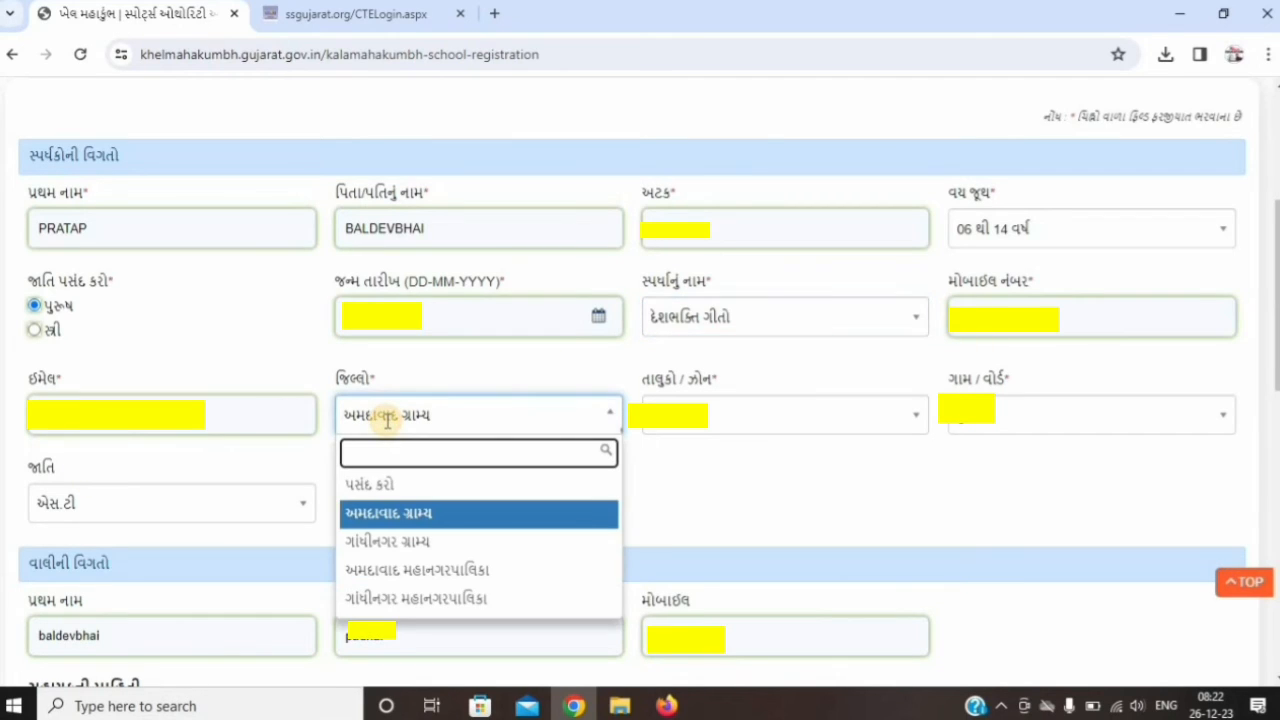
click(387, 419)
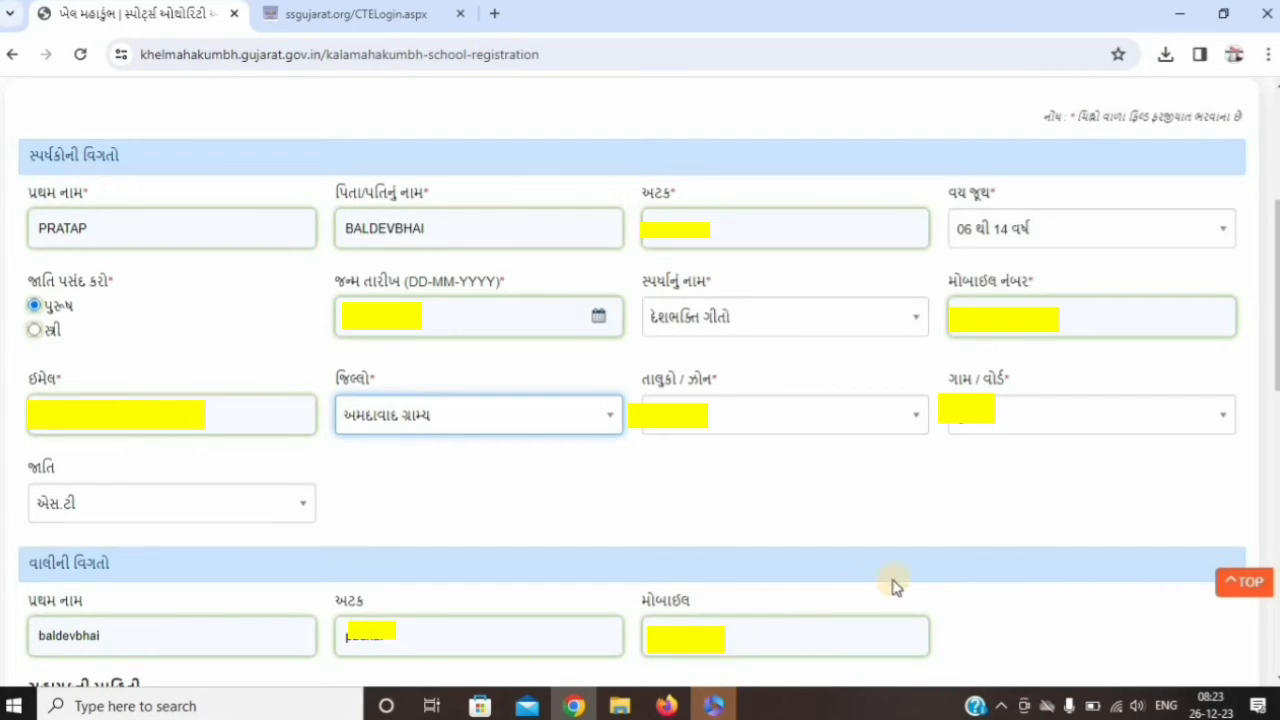
scroll(229, 389, down, 5)
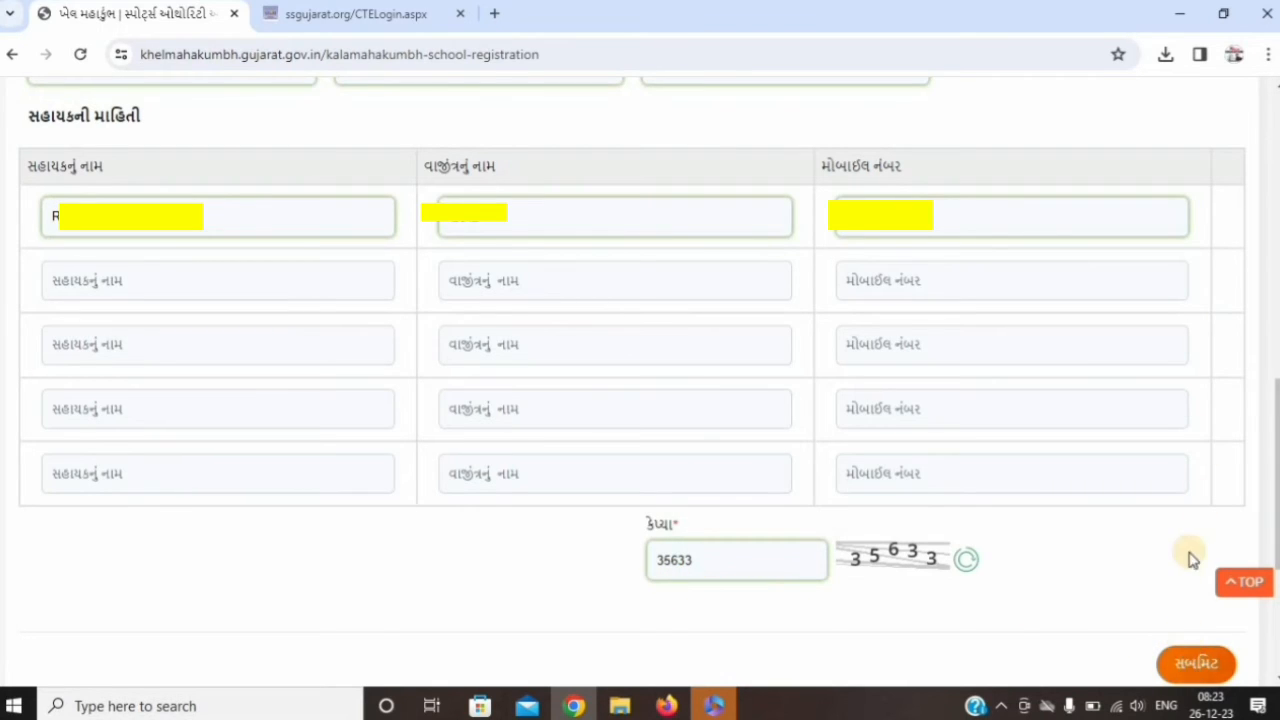
click(1184, 660)
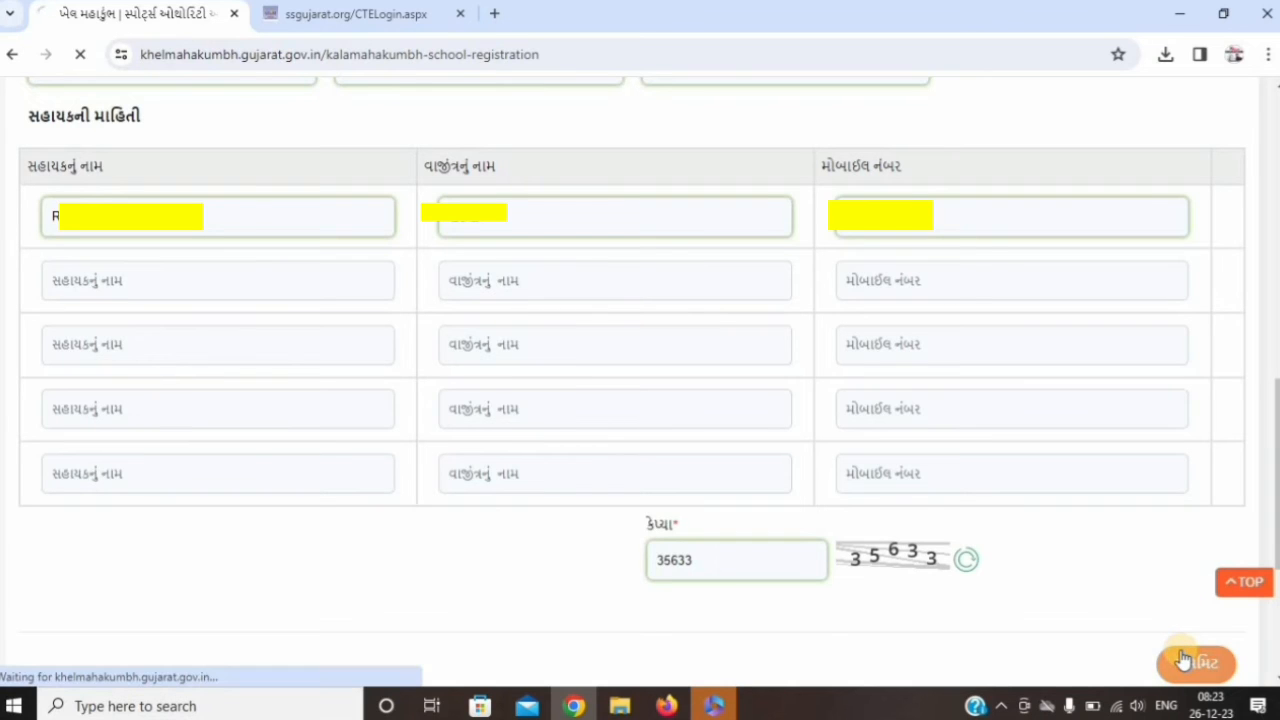
Step: Review the registration receipt and download it
scroll(998, 509, down, 3)
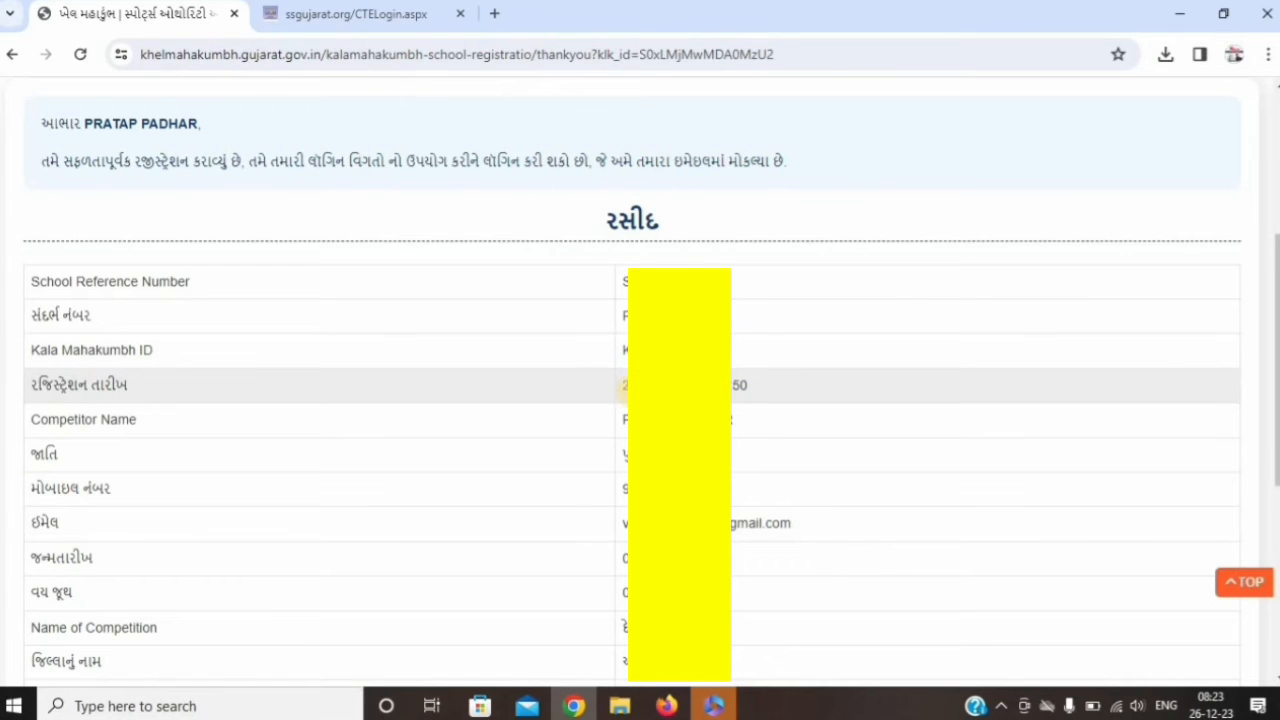
scroll(900, 490, down, 3)
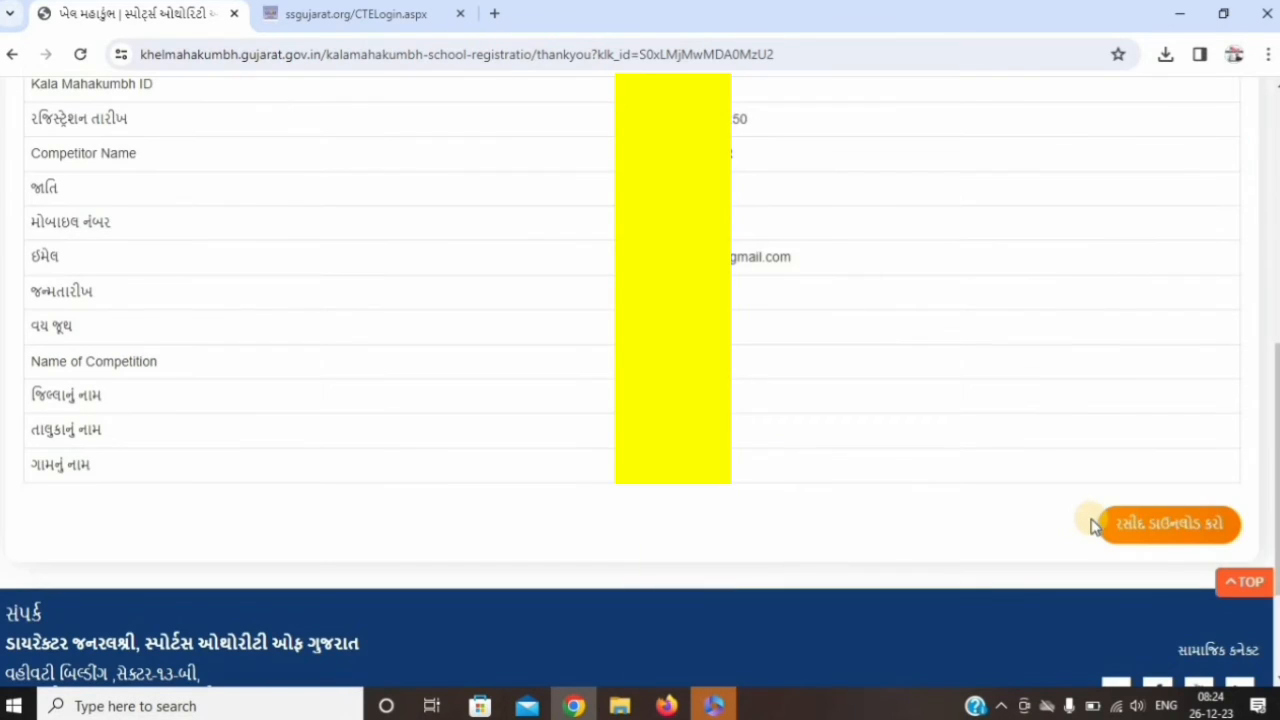
click(1189, 537)
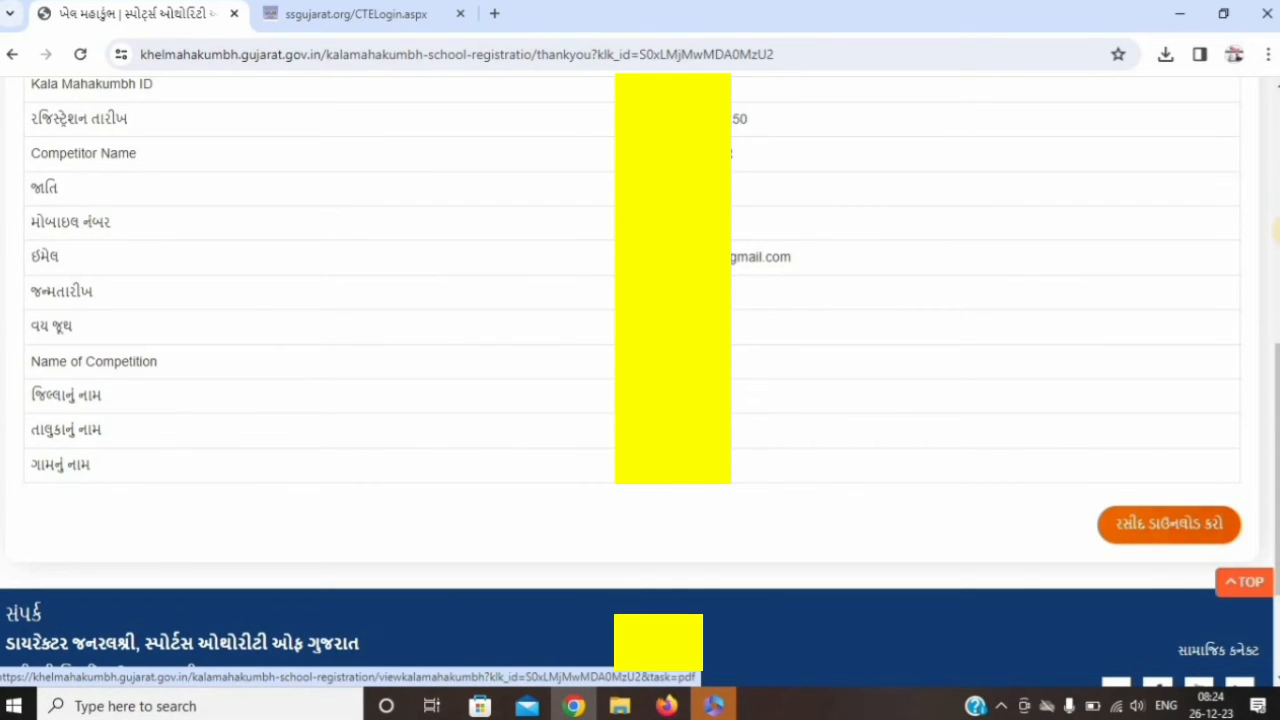
Step: Return to the school dashboard and open the team details section of the Kala team registration form
click(1070, 157)
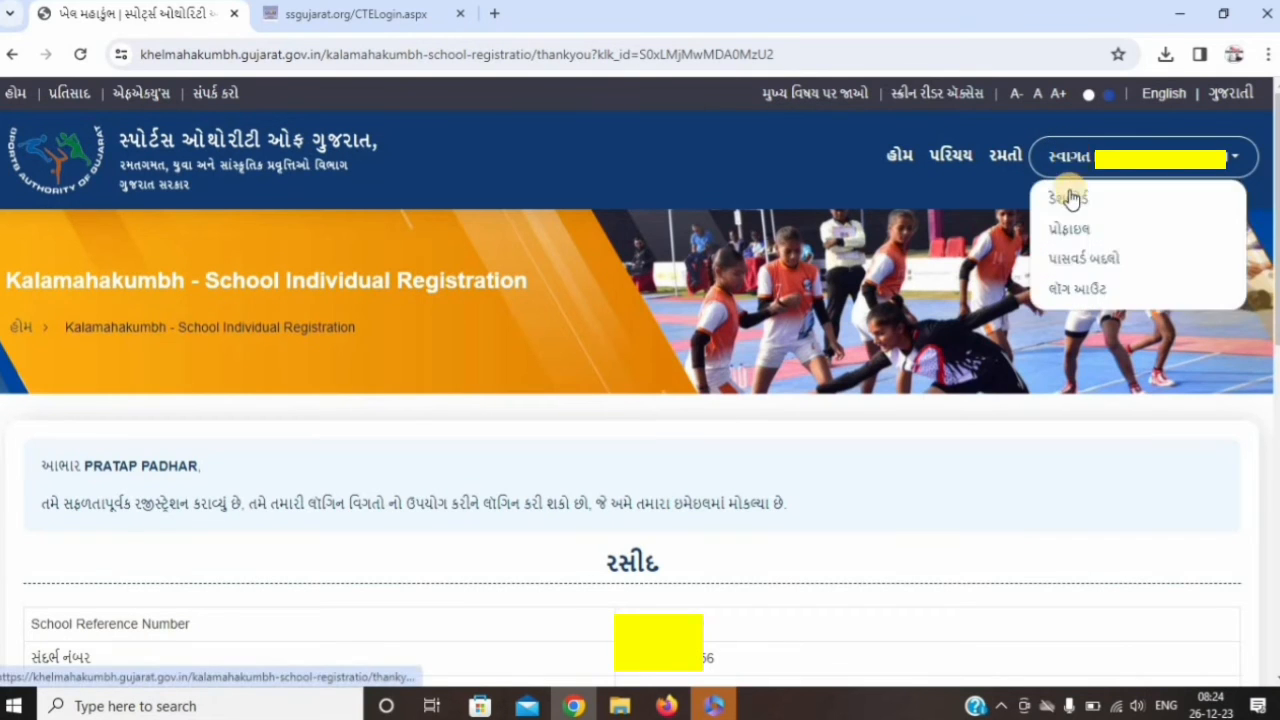
click(1069, 199)
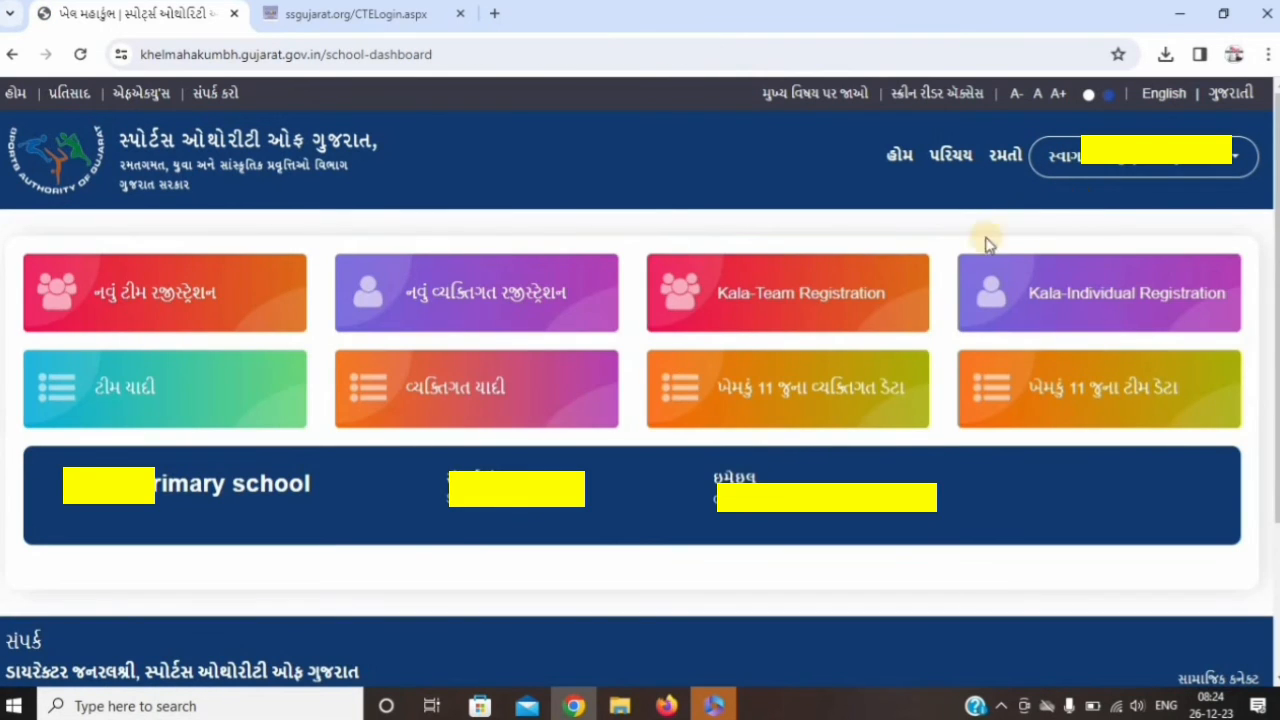
click(783, 311)
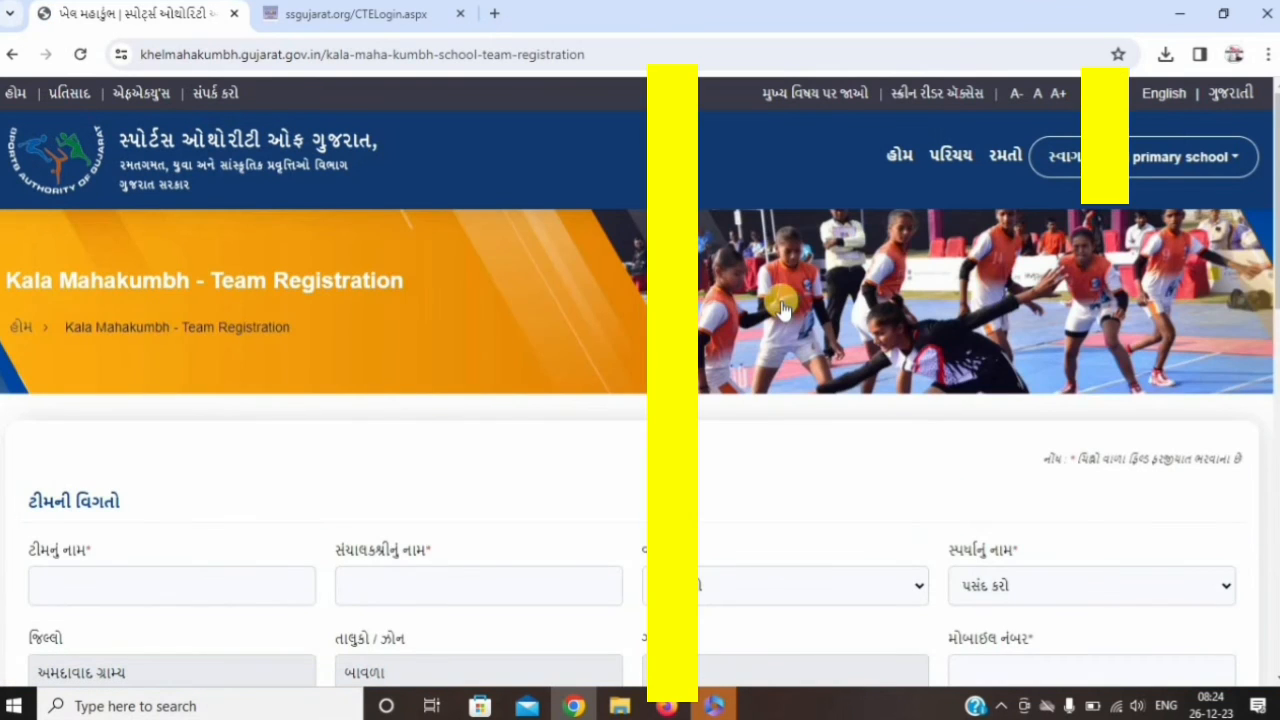
scroll(515, 453, down, 5)
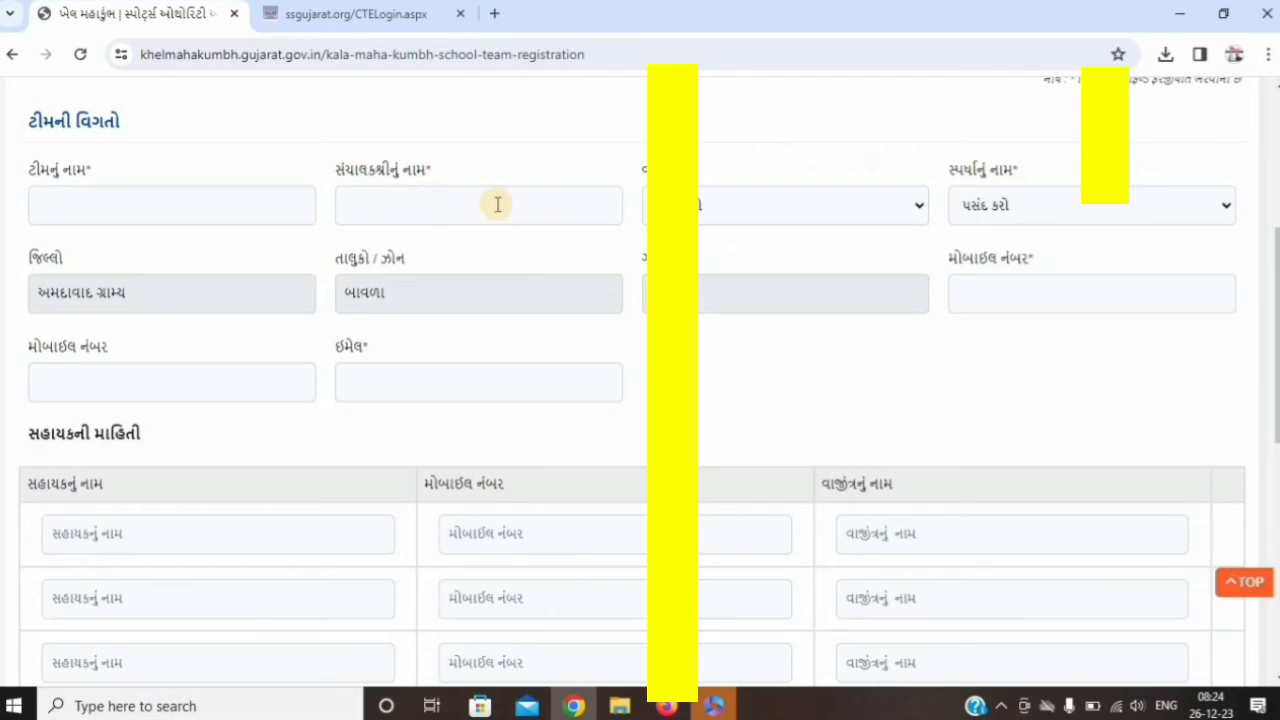
Step: Set the team's age group to the one up to 14 વર્ષ and the competition to Quiz
click(700, 205)
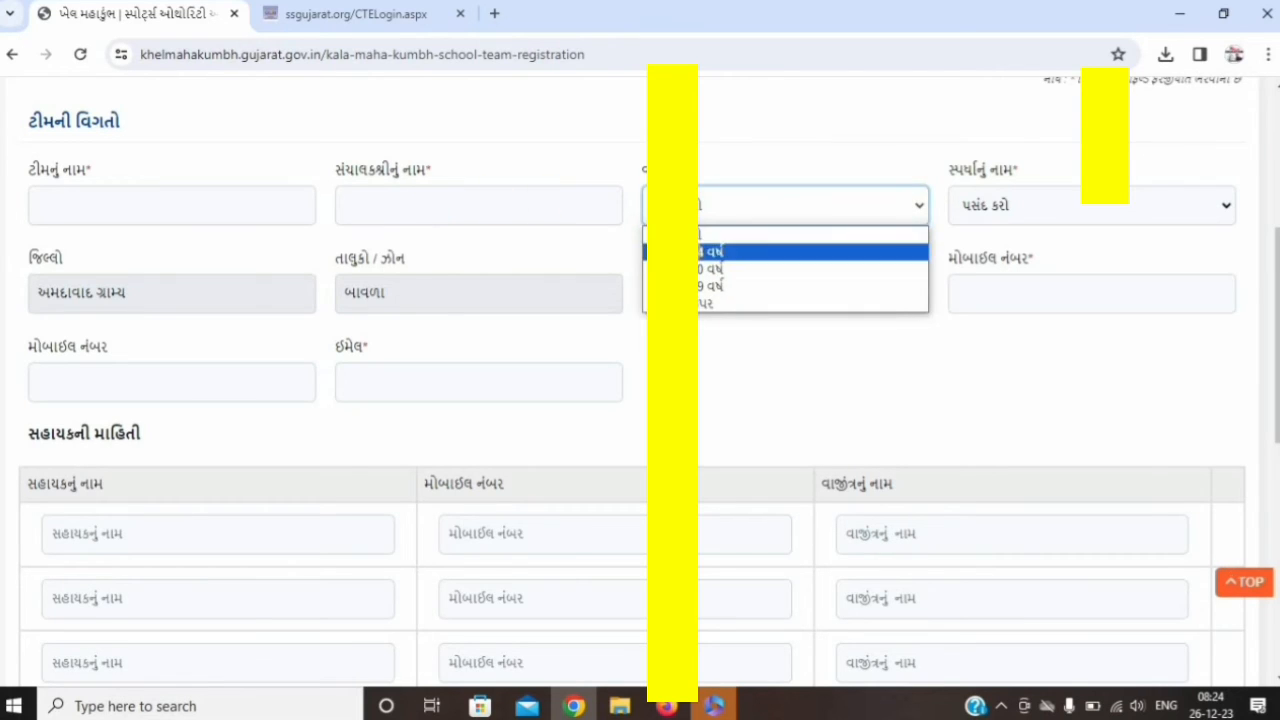
click(720, 251)
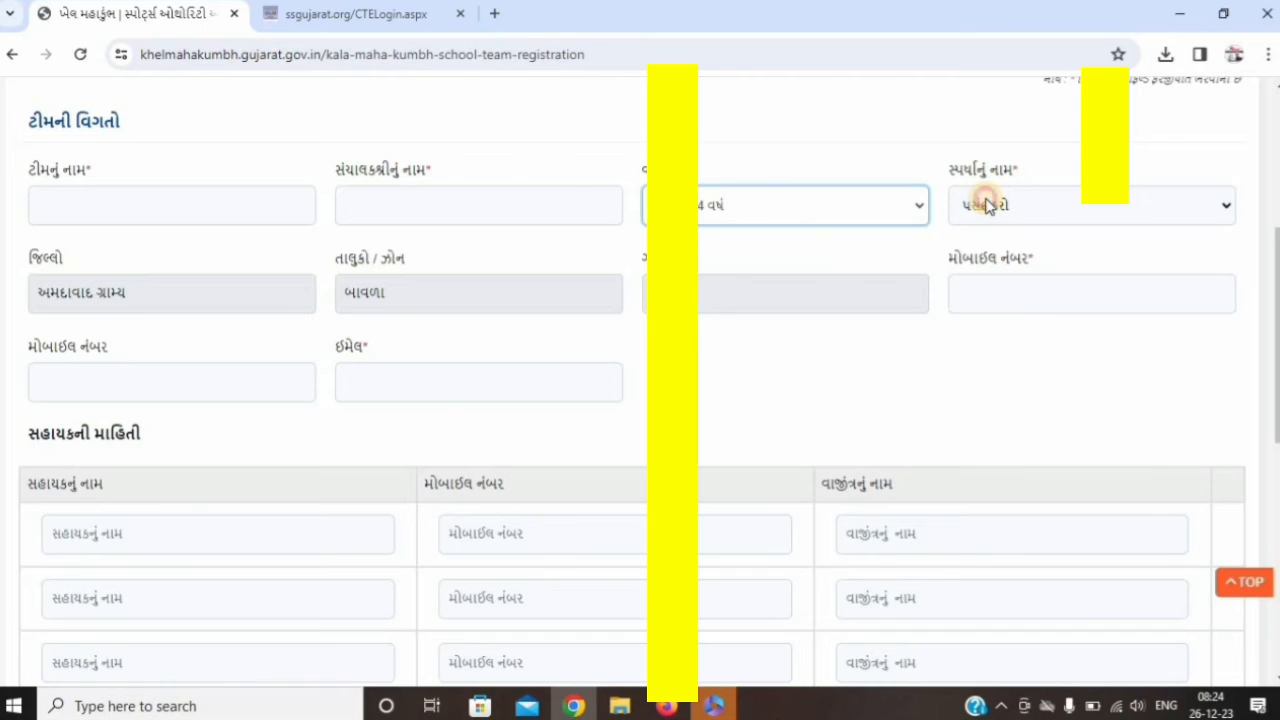
click(986, 205)
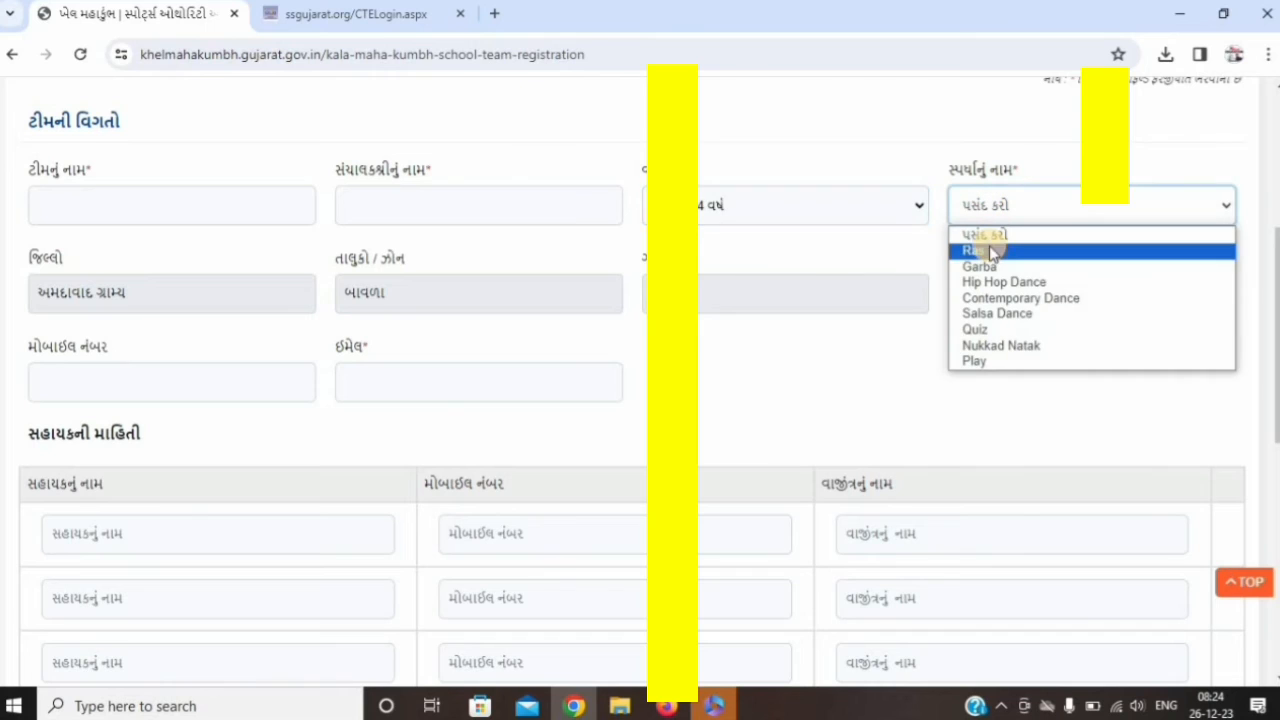
click(986, 333)
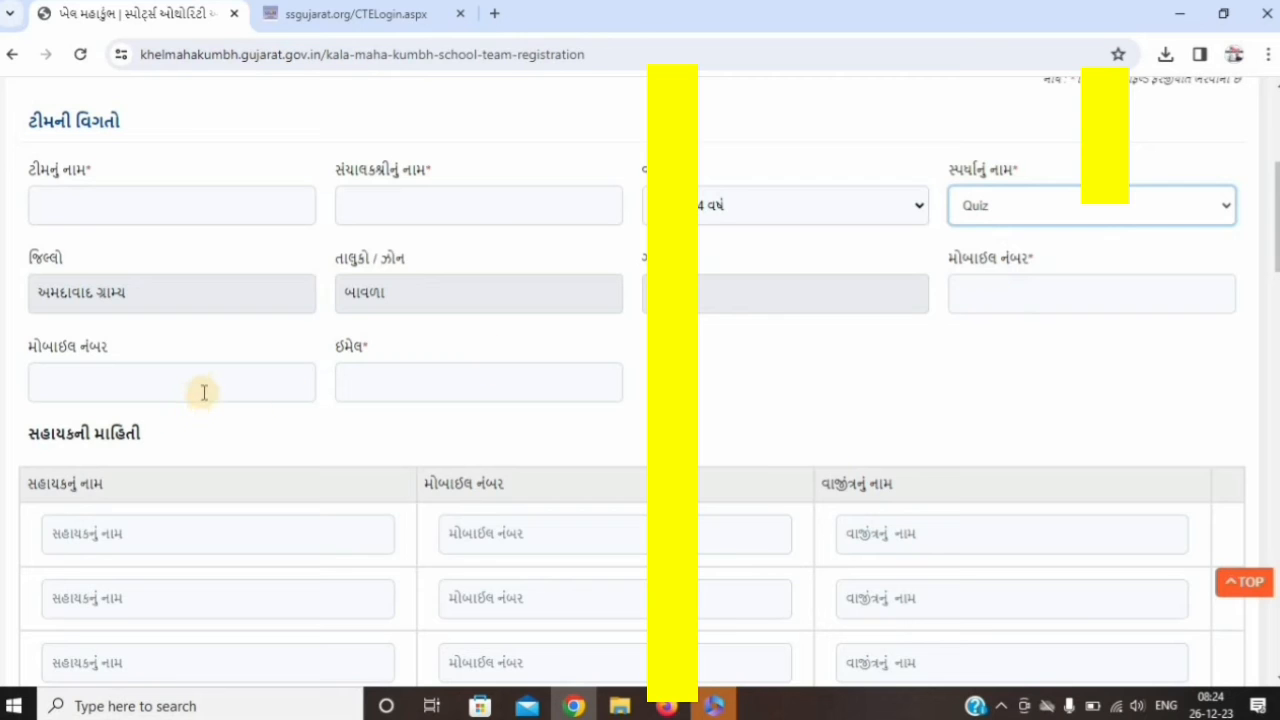
Step: Examine the team registration form's helper table, player detail rows, captcha and submission area
click(424, 345)
scroll(424, 345, down, 3)
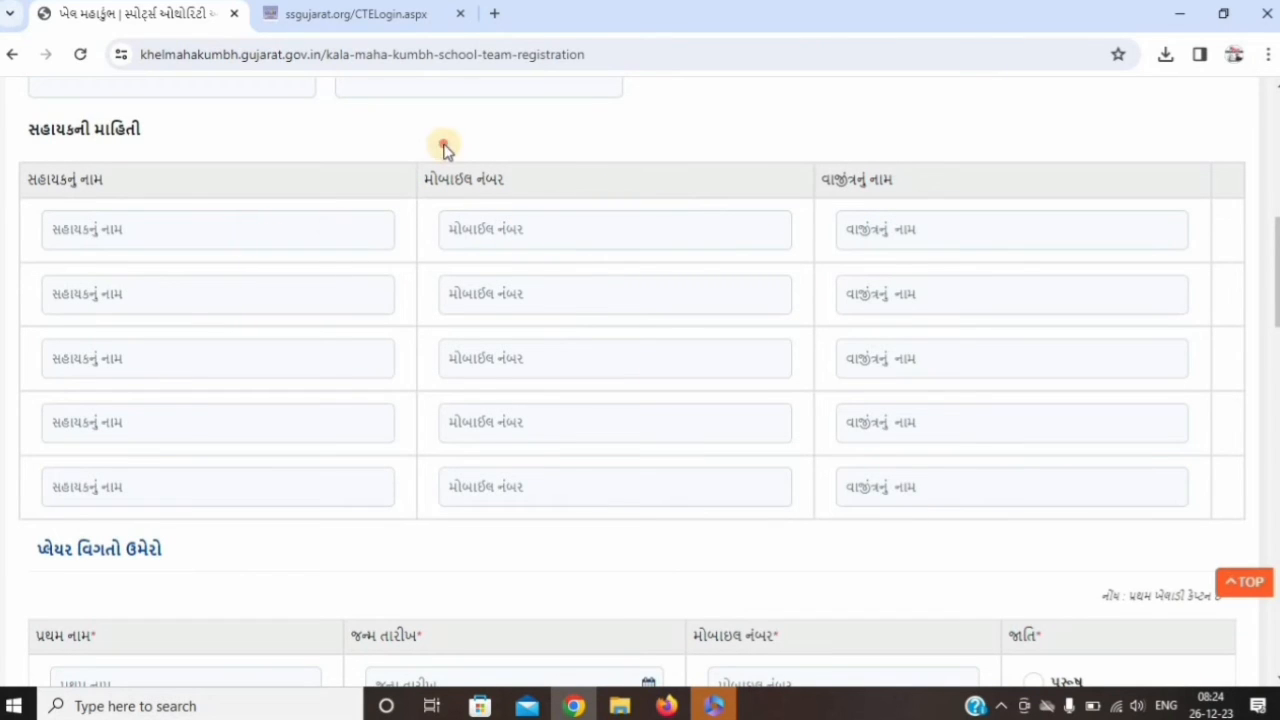
scroll(445, 147, down, 3)
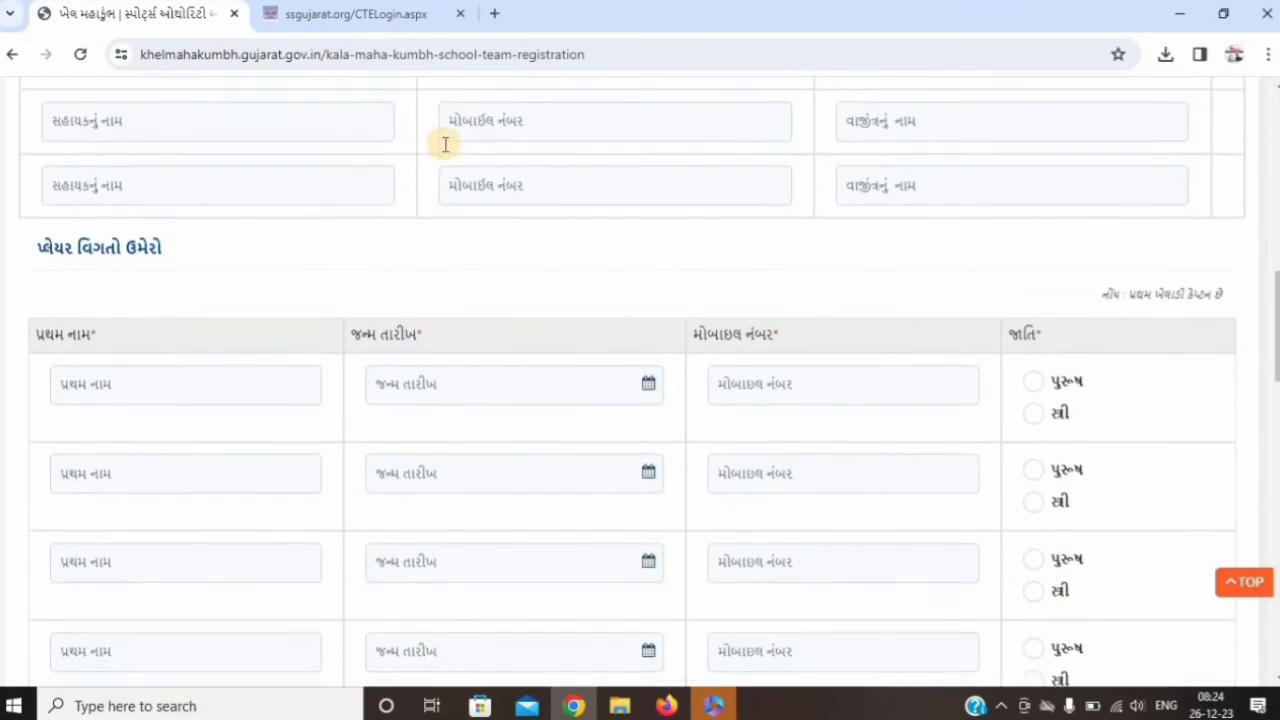
scroll(445, 145, down, 2)
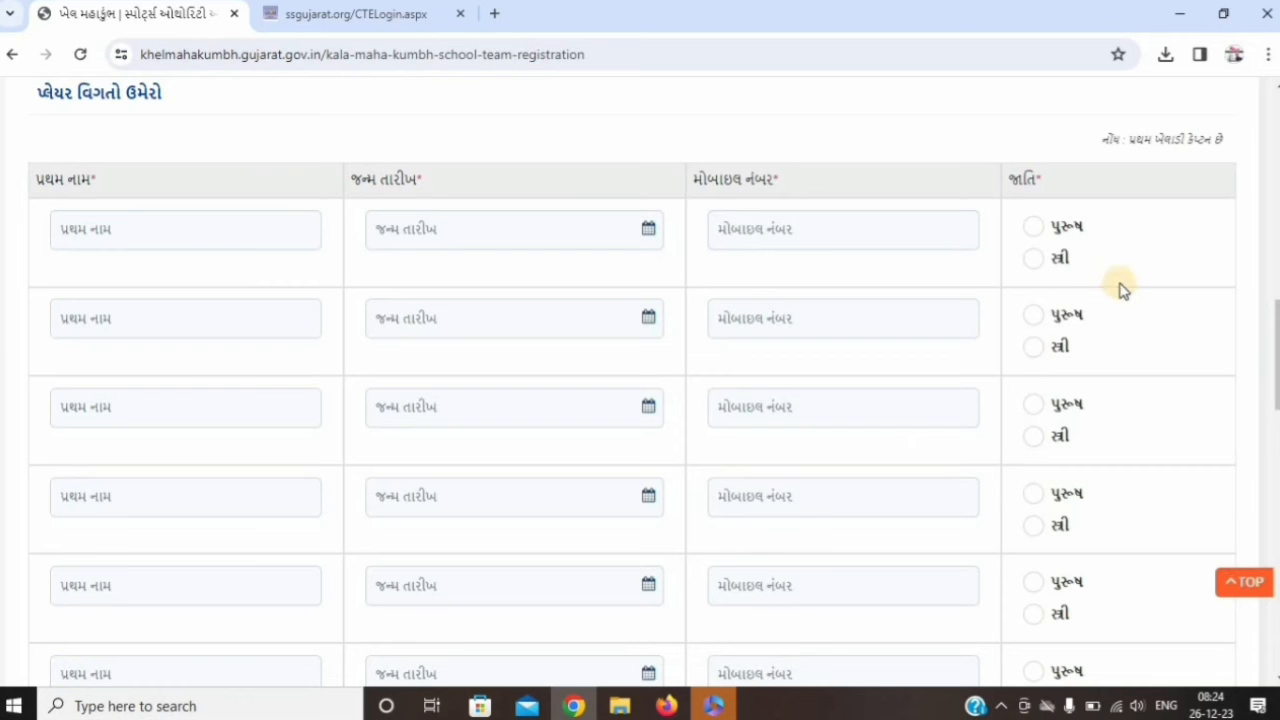
scroll(1120, 288, down, 3)
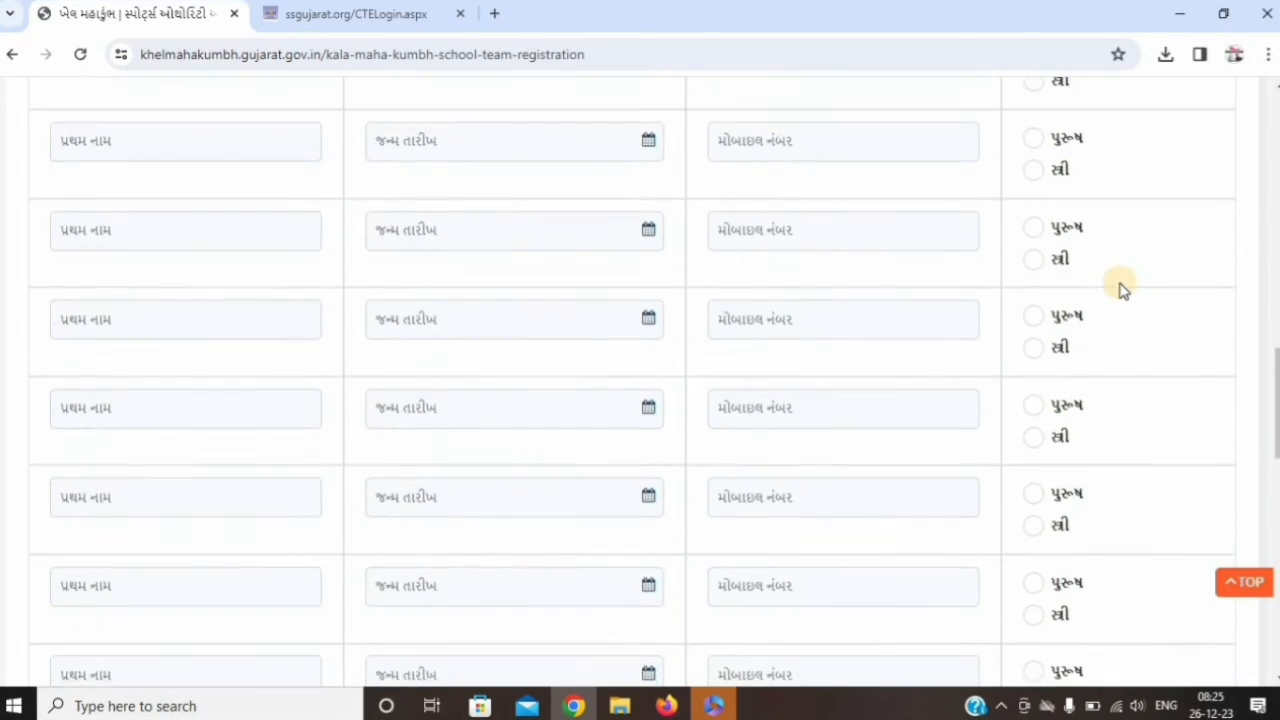
scroll(1120, 288, down, 5)
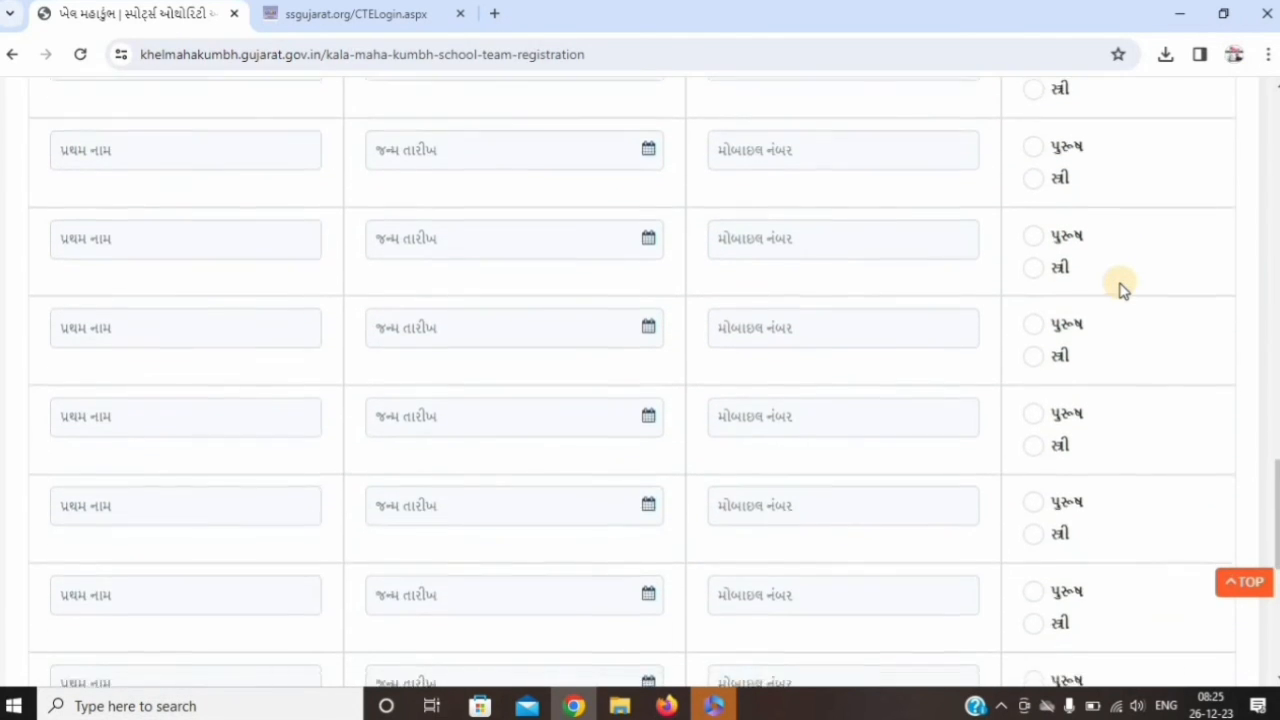
scroll(1120, 288, down, 5)
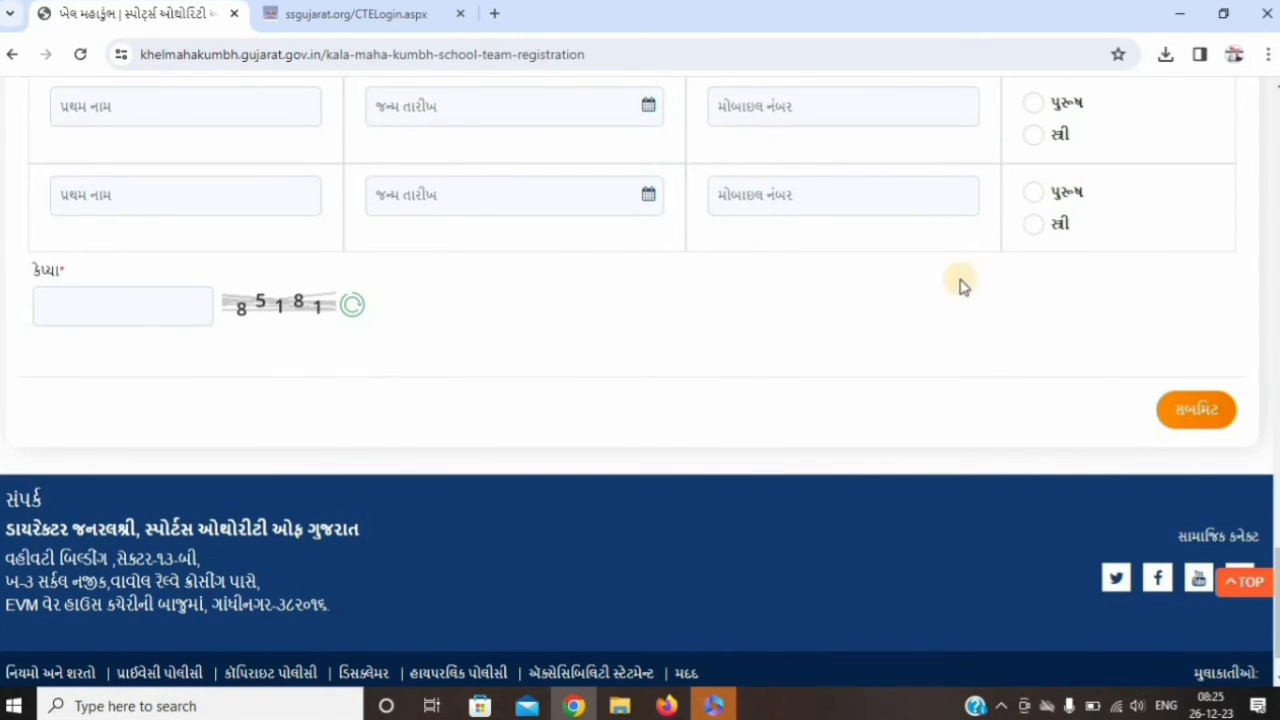
scroll(1055, 340, up, 1)
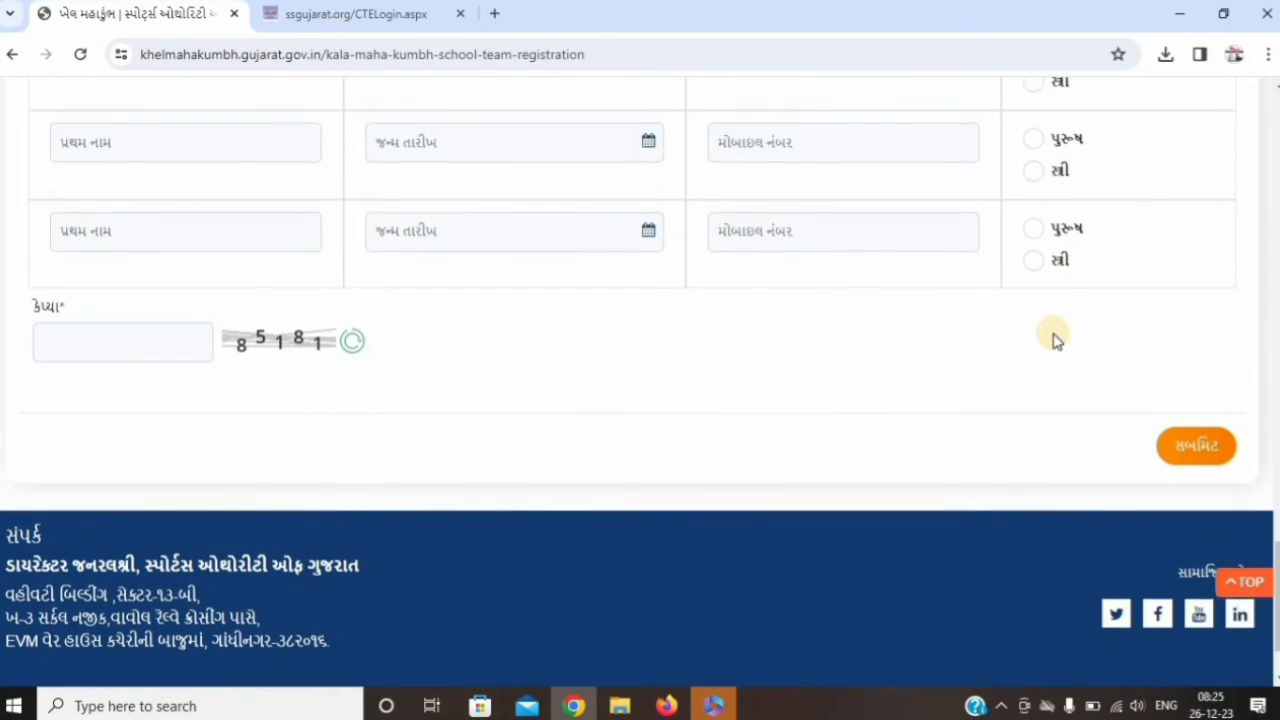
scroll(1055, 340, up, 10)
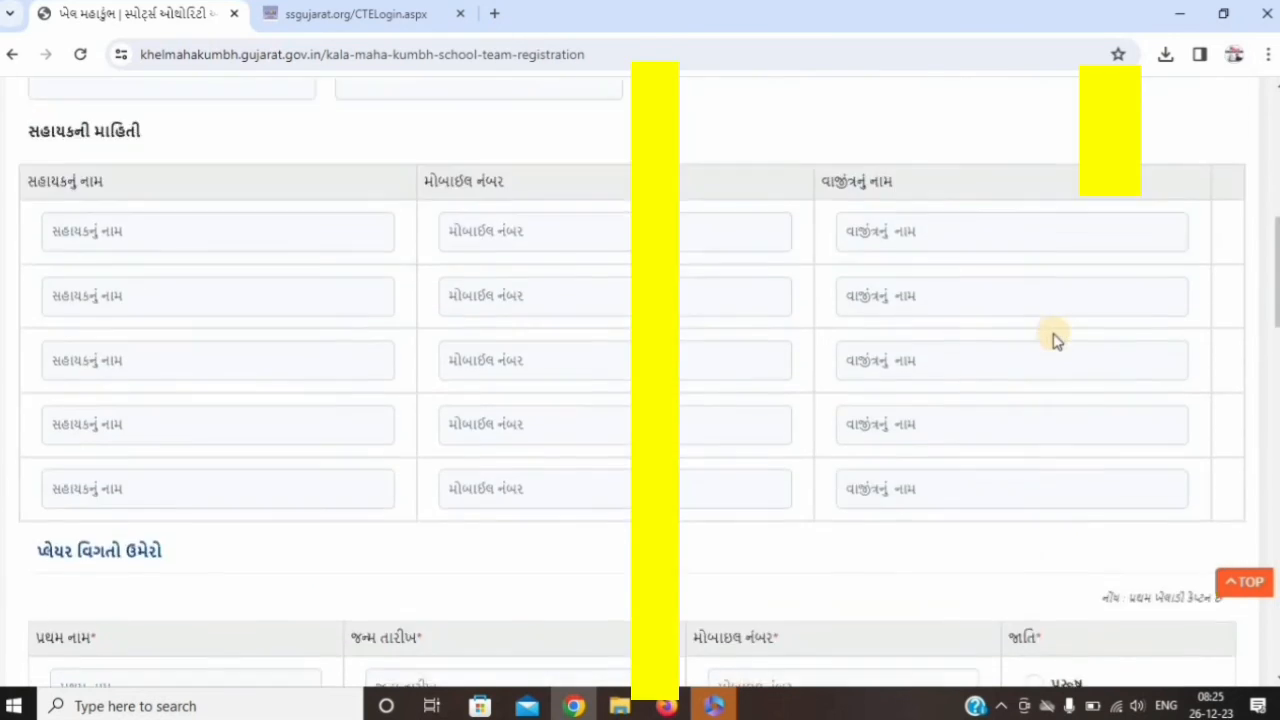
scroll(1055, 340, up, 10)
scroll(1055, 340, down, 3)
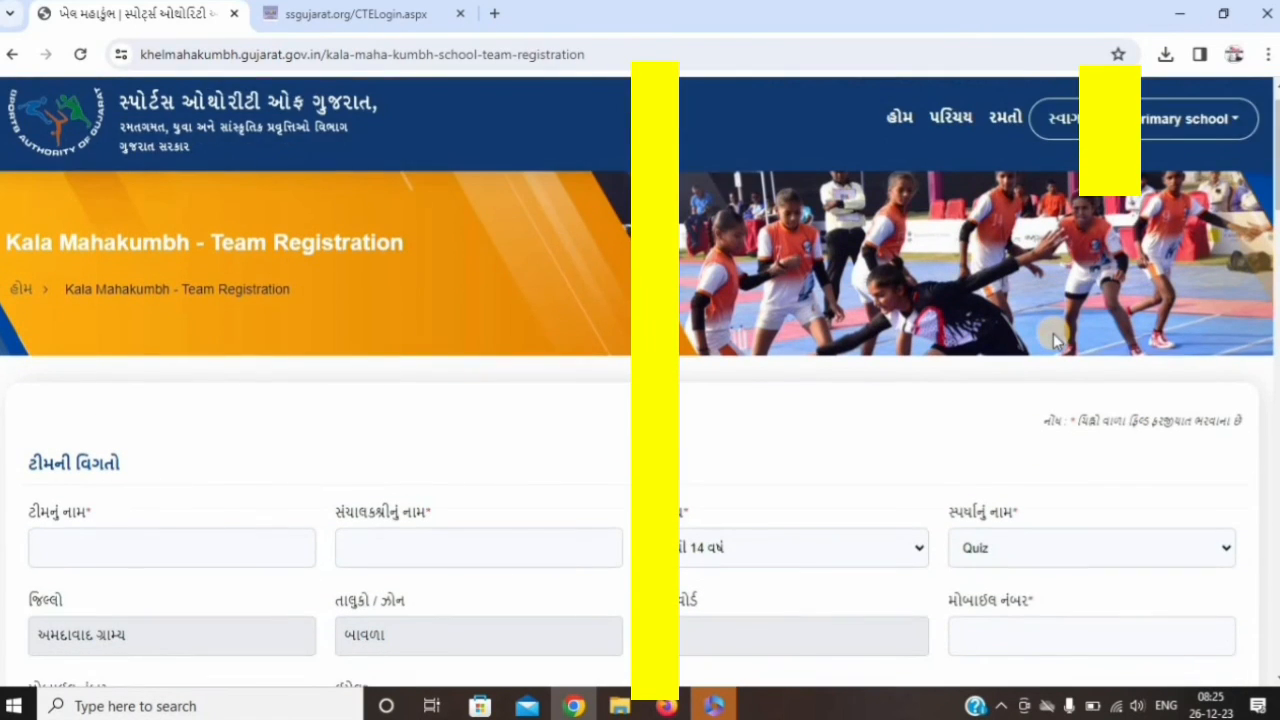
scroll(1051, 337, up, 2)
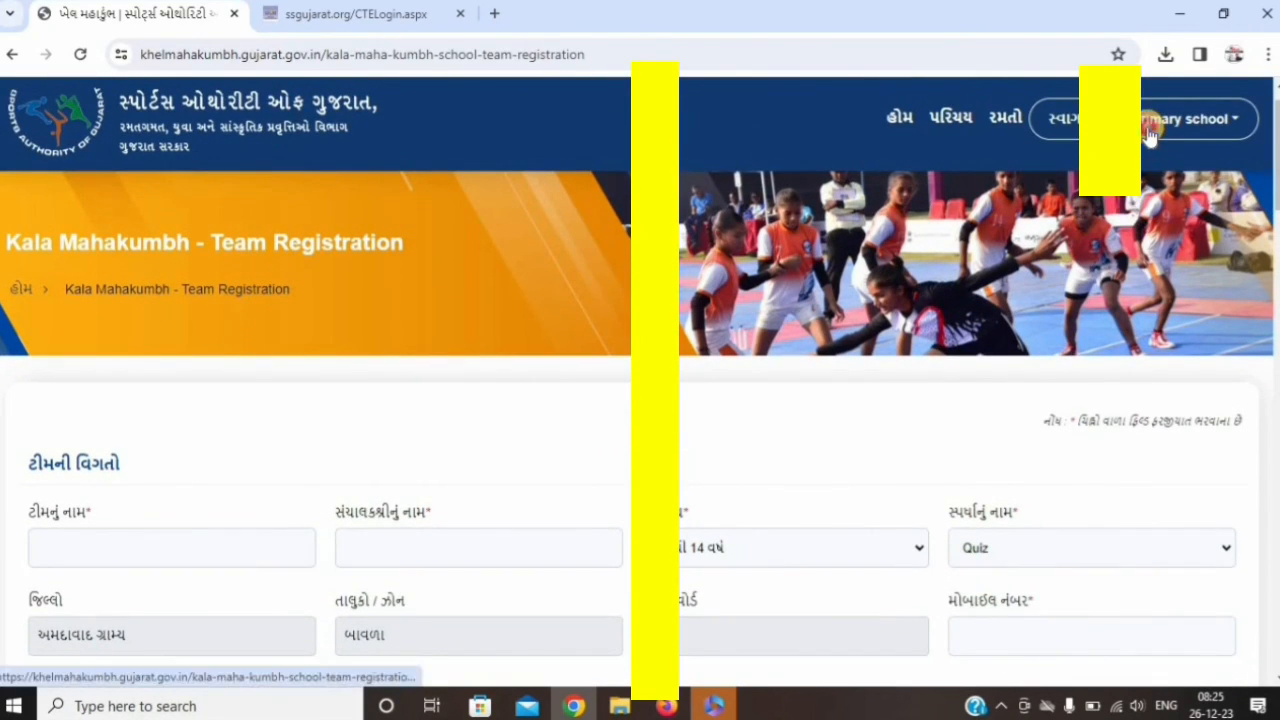
Step: Return to the school dashboard and open the list of individually registered school players
click(1150, 130)
click(1066, 162)
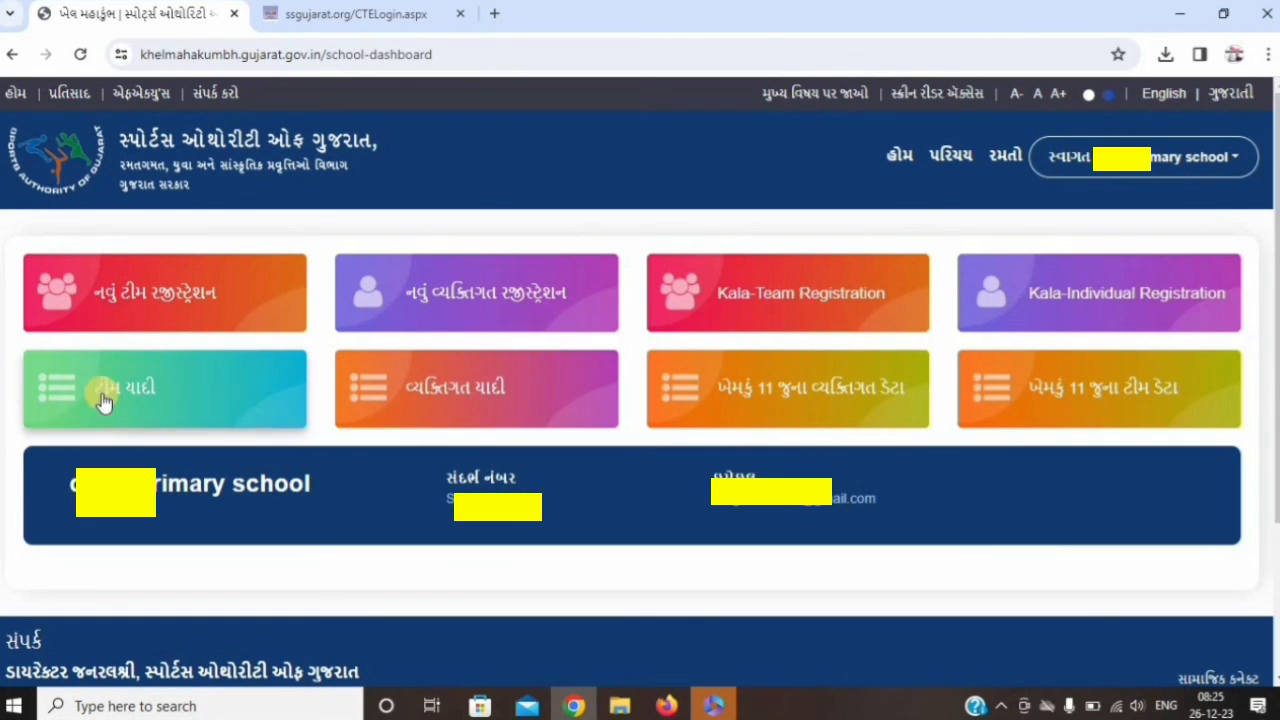
click(474, 391)
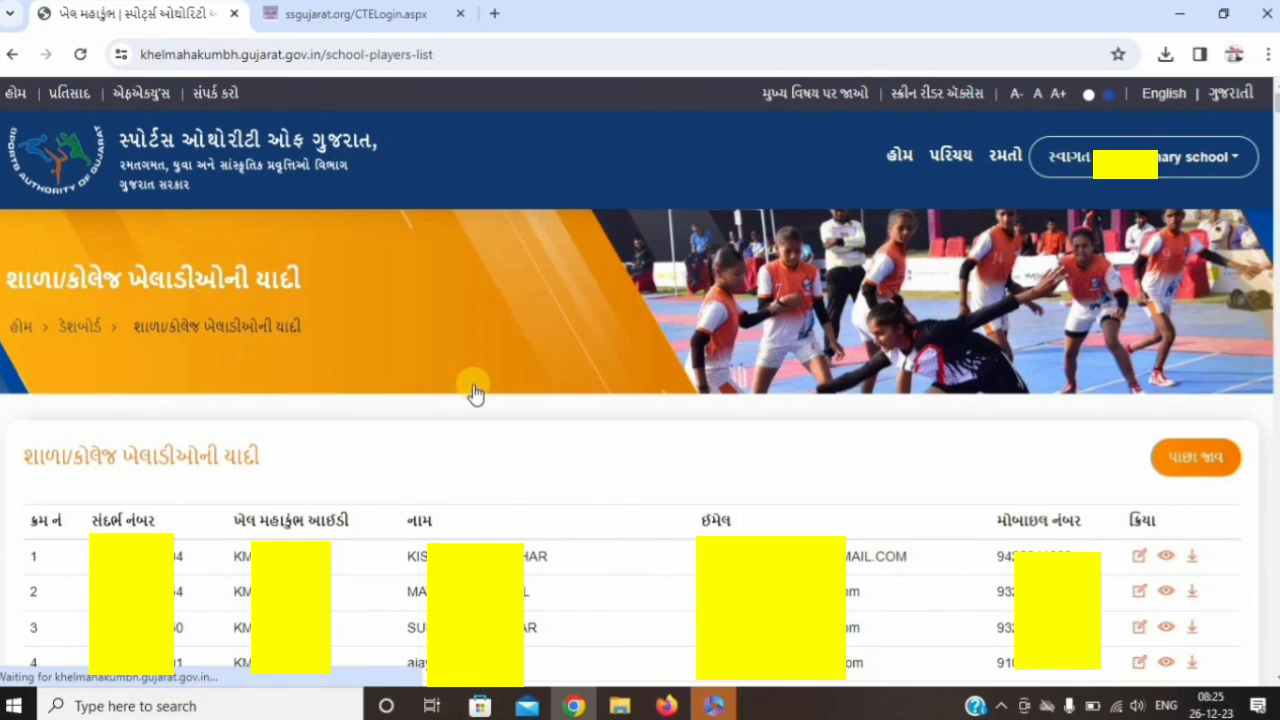